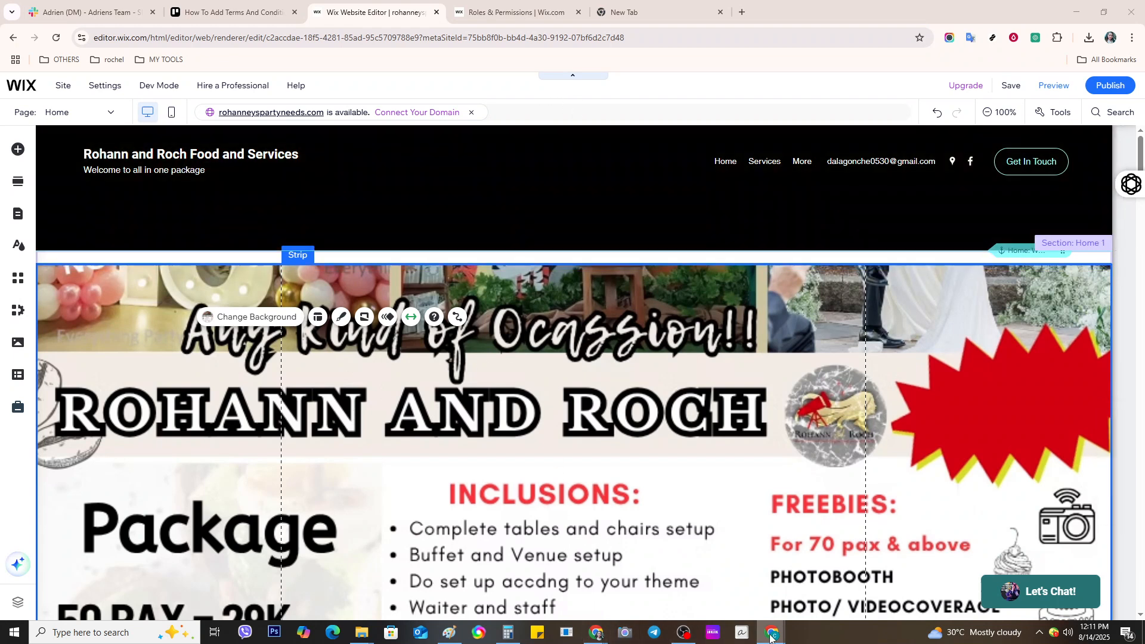
Switch to the CLIENTS CONTRACT PDF to review its highlighted terms and conditions text, and return to the Wix editor.
{"action": "mouse_move", "coordinate": [768, 635]}
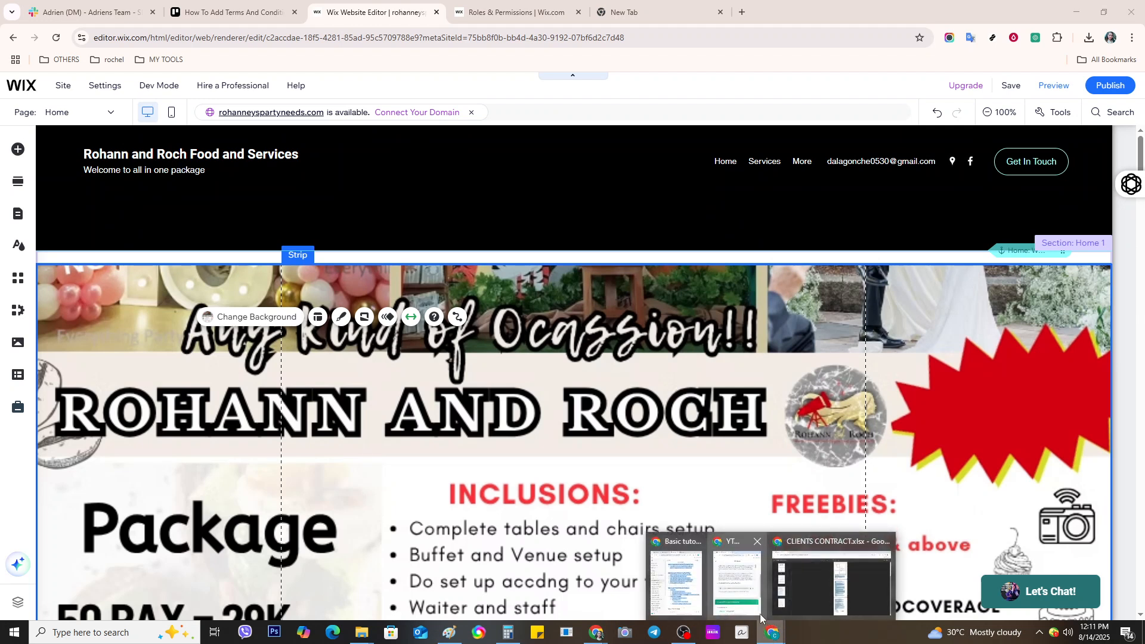
{"action": "left_click", "coordinate": [826, 596]}
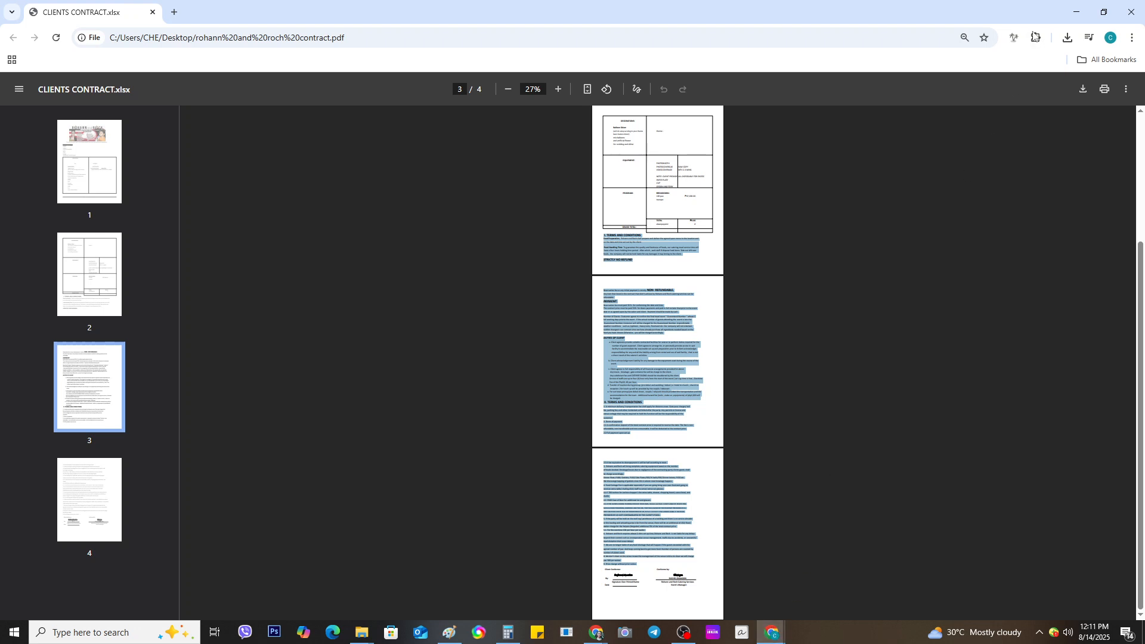
{"action": "left_click", "coordinate": [1077, 12]}
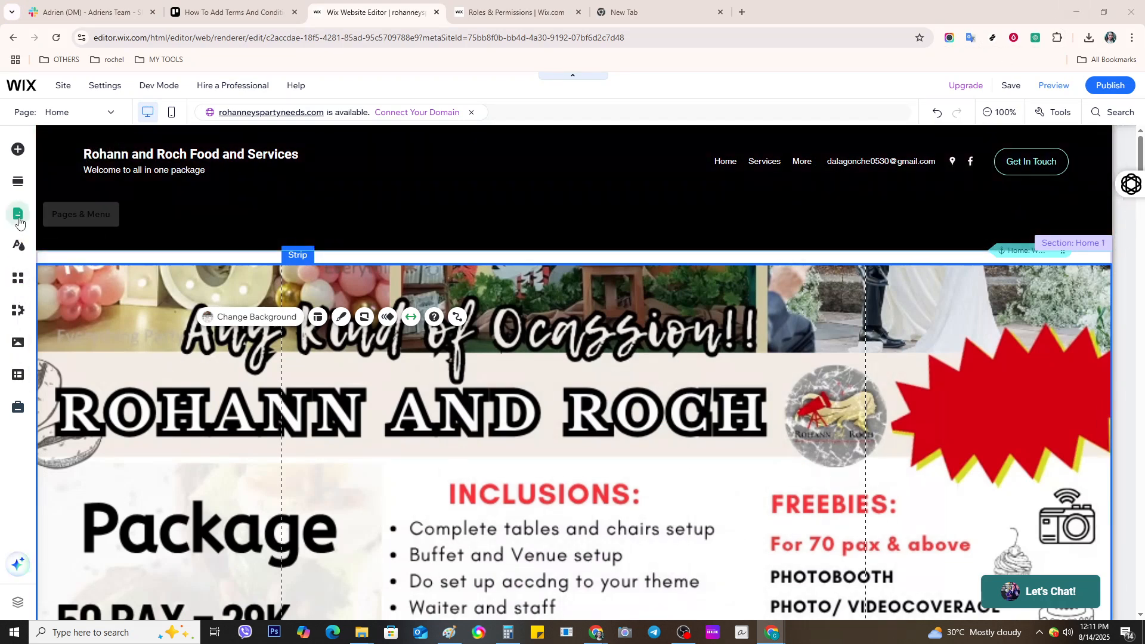
Add a new blank page to the site menu.
{"action": "left_click", "coordinate": [19, 216]}
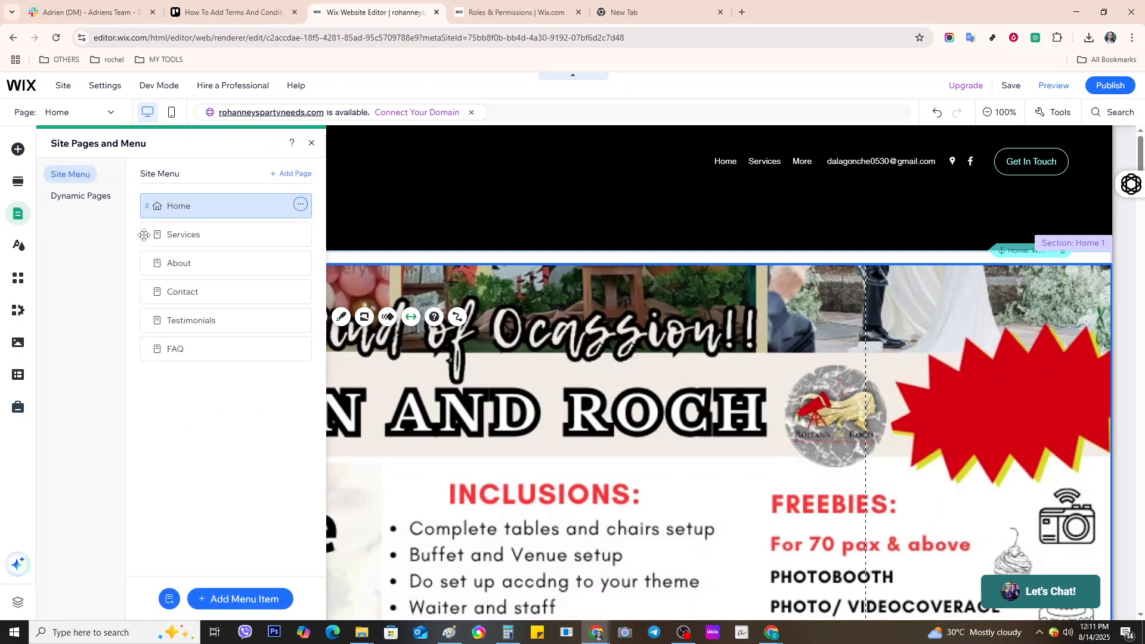
{"action": "left_click", "coordinate": [248, 600]}
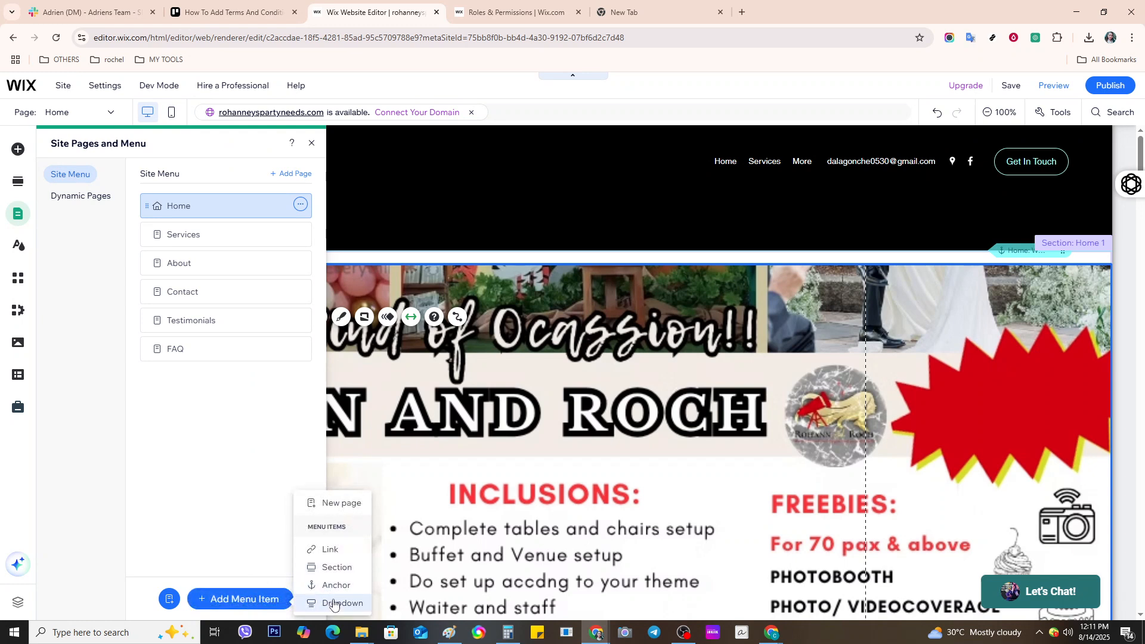
{"action": "left_click", "coordinate": [343, 504]}
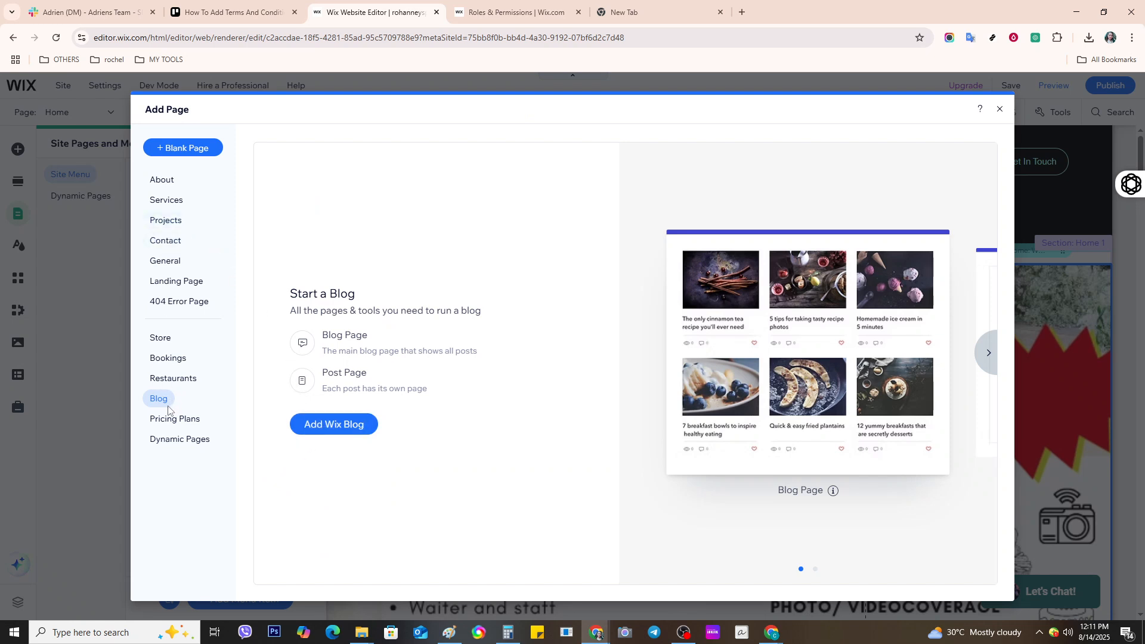
{"action": "left_click", "coordinate": [192, 148]}
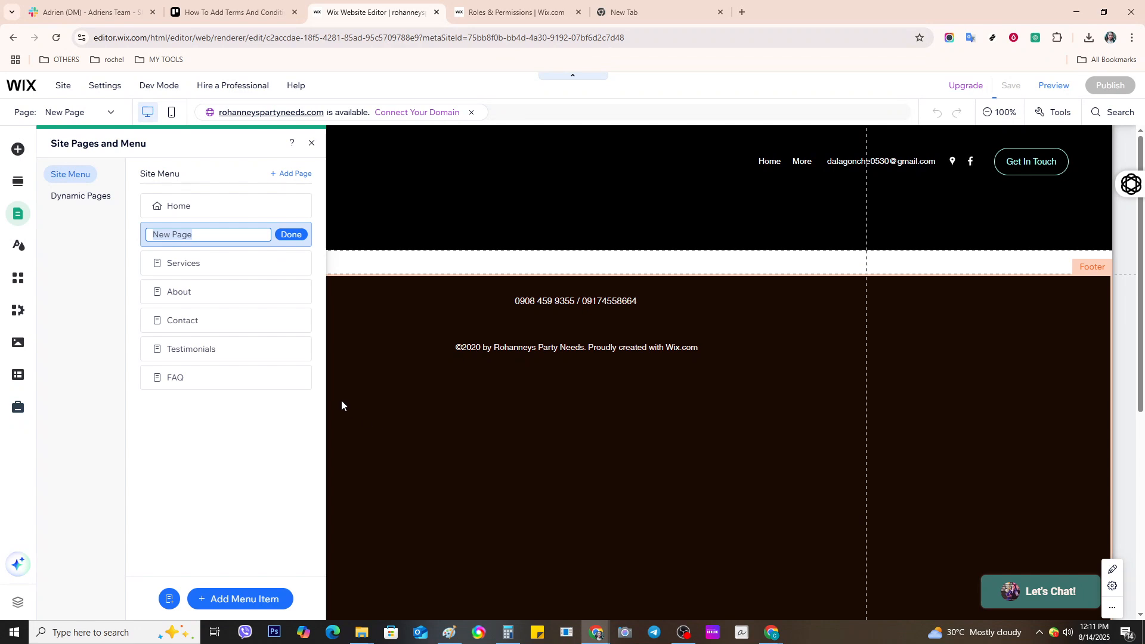
Name the new page "Terms and Condition" and place it between About and Contact in the site menu.
{"action": "type", "text": "T"}
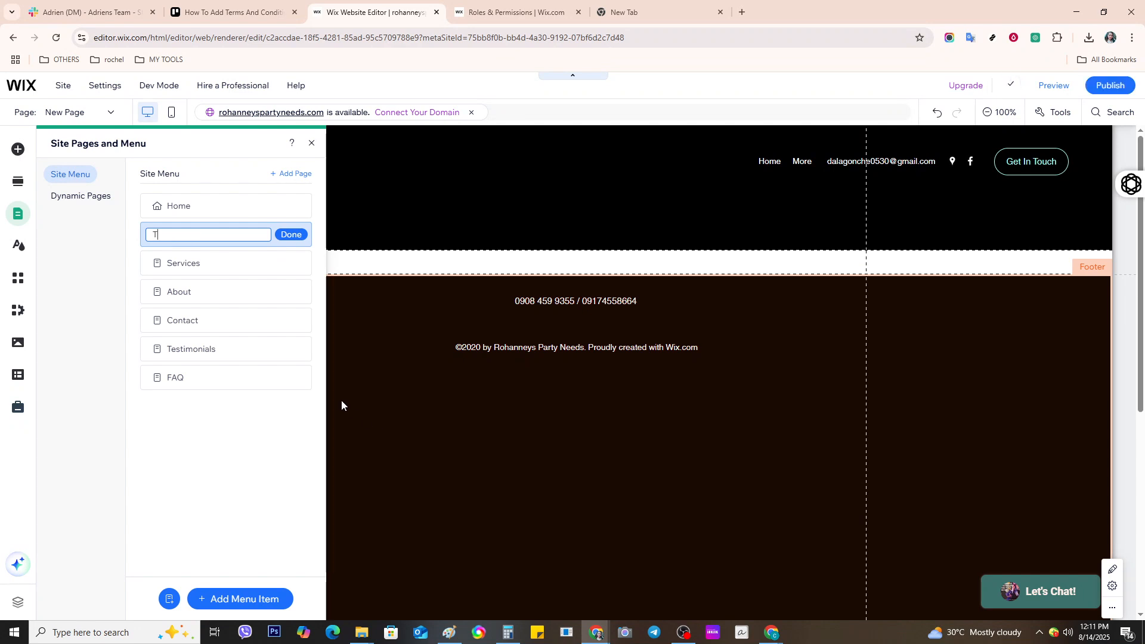
{"action": "type", "text": "erms an"}
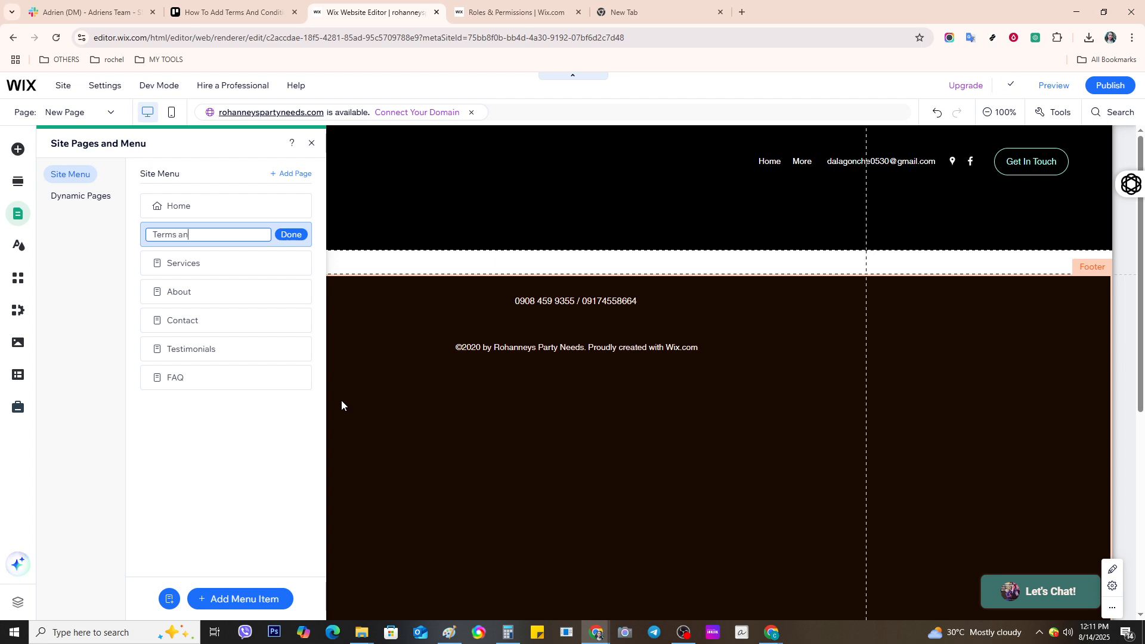
{"action": "type", "text": "d Condition"}
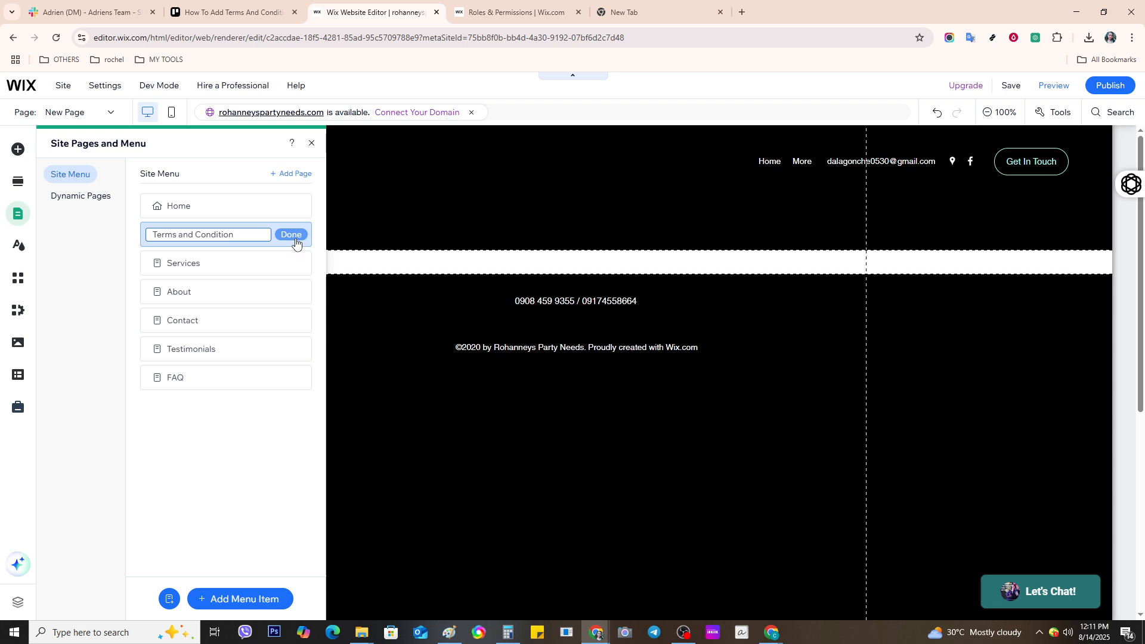
{"action": "left_click", "coordinate": [296, 239]}
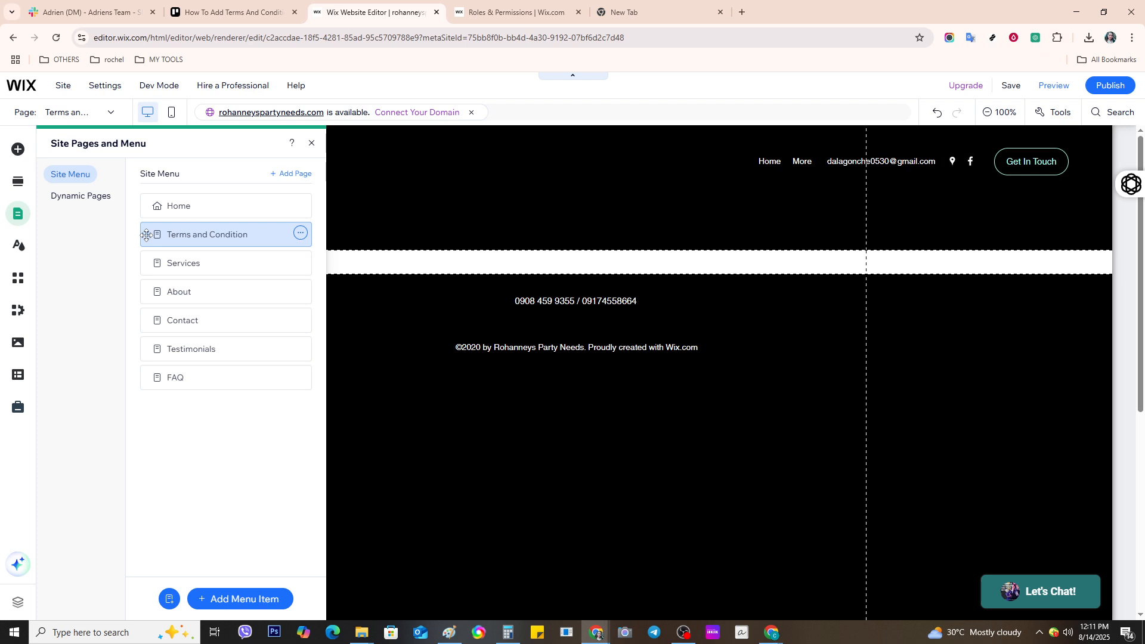
{"action": "left_click_drag", "start_coordinate": [147, 235], "coordinate": [149, 303]}
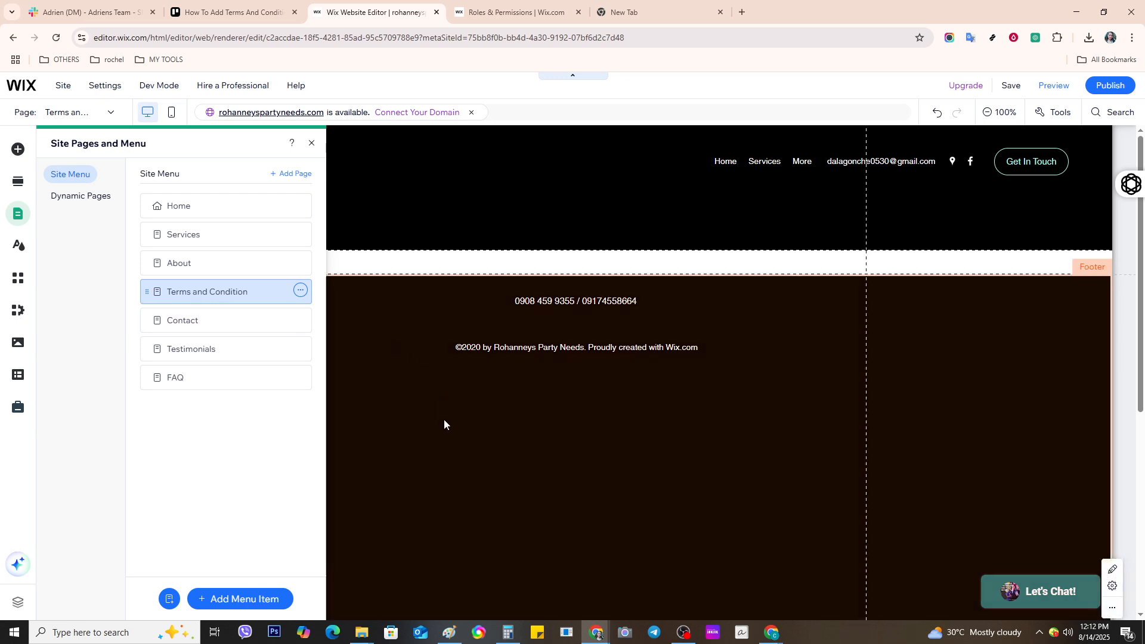
{"action": "left_click", "coordinate": [444, 421]}
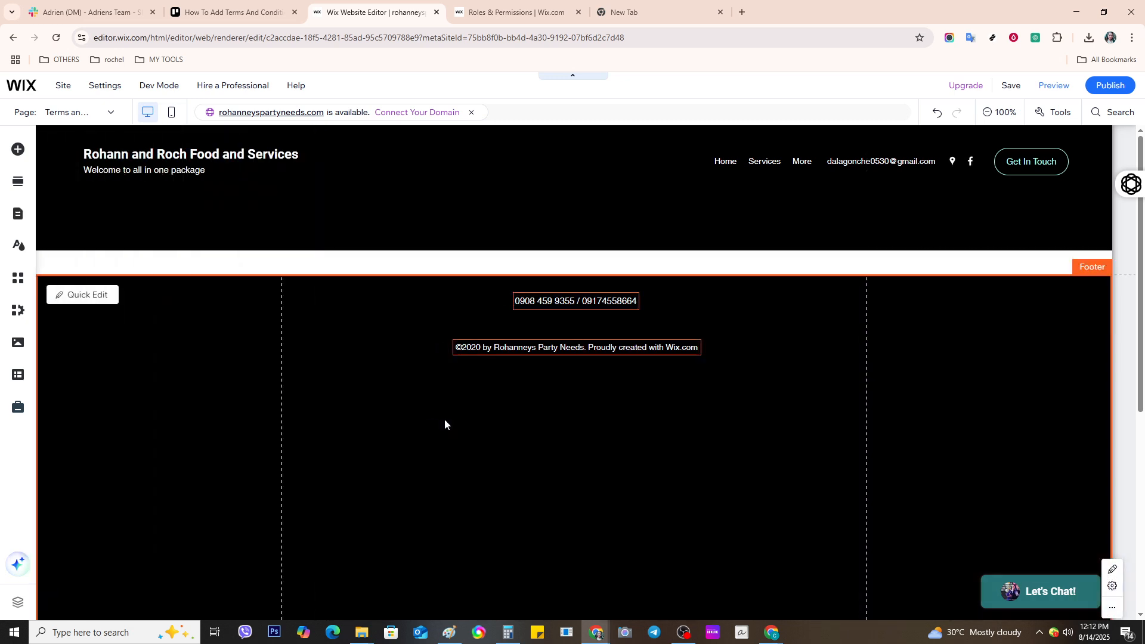
Try shortening the empty footer area on the Terms and Condition page.
{"action": "scroll", "coordinate": [446, 423], "scroll_direction": "down", "scroll_amount": 5}
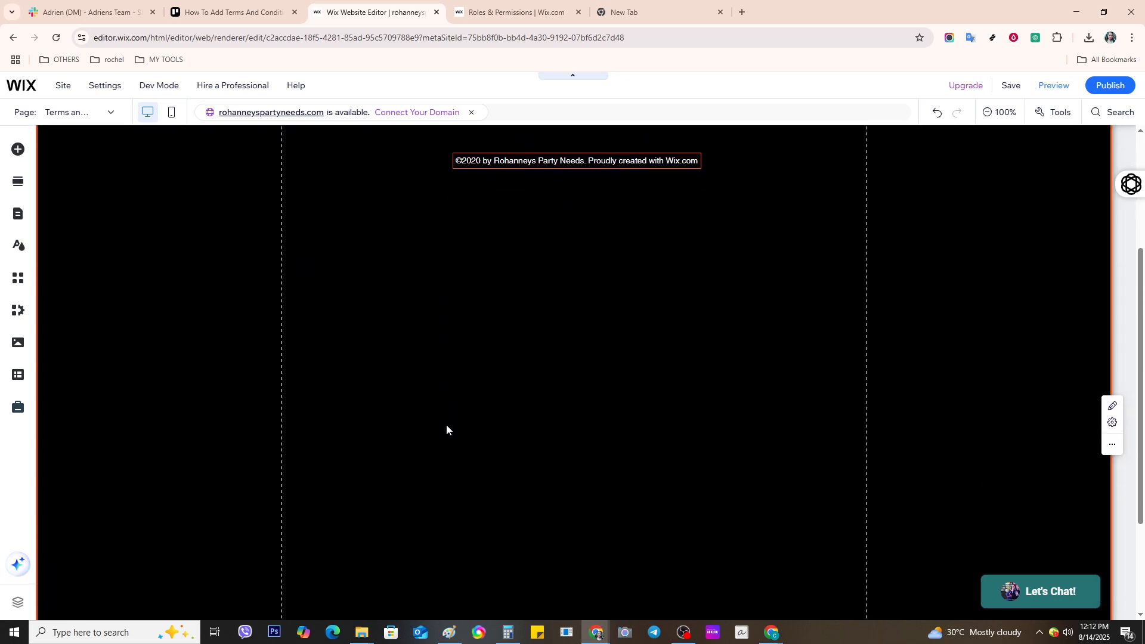
{"action": "scroll", "coordinate": [446, 424], "scroll_direction": "up", "scroll_amount": 3}
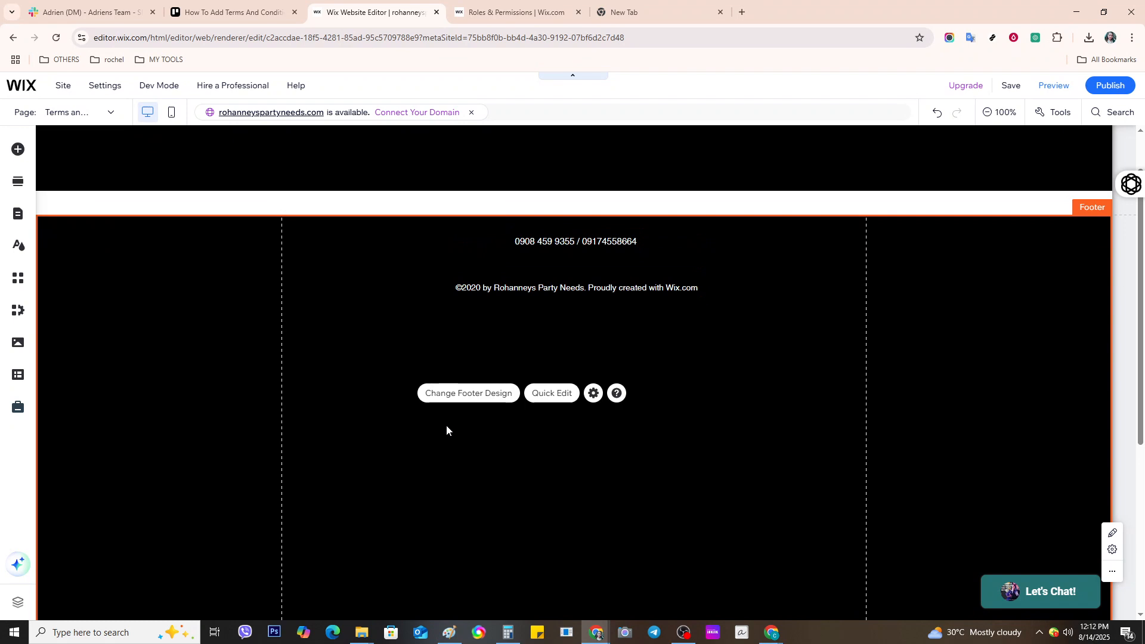
{"action": "scroll", "coordinate": [446, 427], "scroll_direction": "down", "scroll_amount": 3}
{"action": "scroll", "coordinate": [447, 431], "scroll_direction": "down", "scroll_amount": 1}
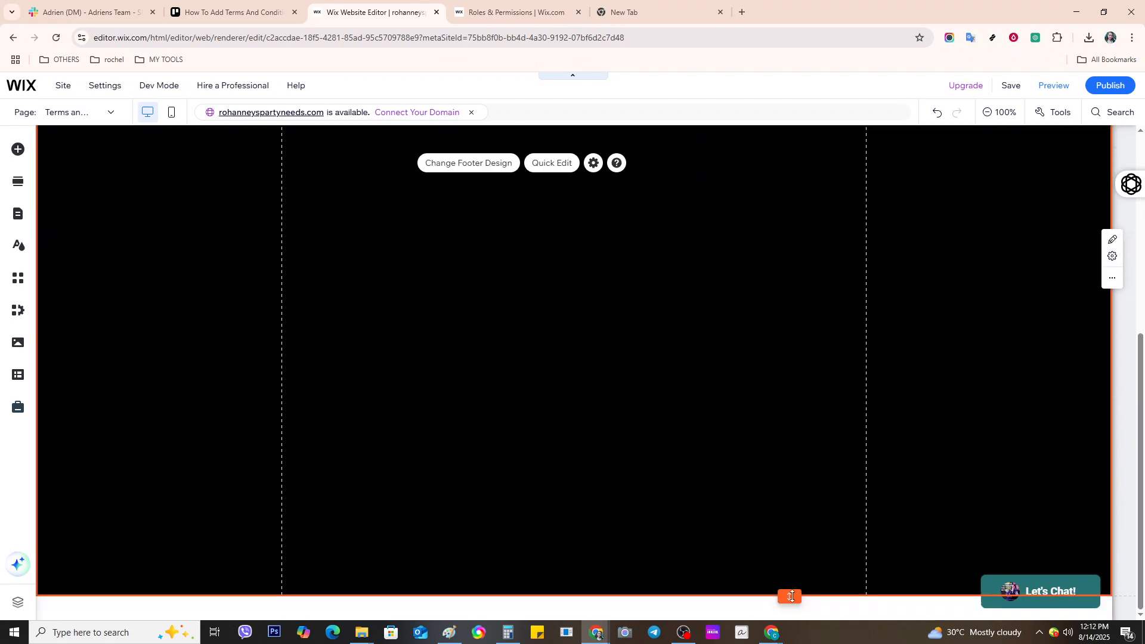
{"action": "mouse_move", "coordinate": [792, 597]}
{"action": "left_mouse_down"}
{"action": "mouse_move", "coordinate": [772, 411]}
{"action": "mouse_move", "coordinate": [790, 626]}
{"action": "mouse_move", "coordinate": [785, 582]}
{"action": "left_mouse_up"}
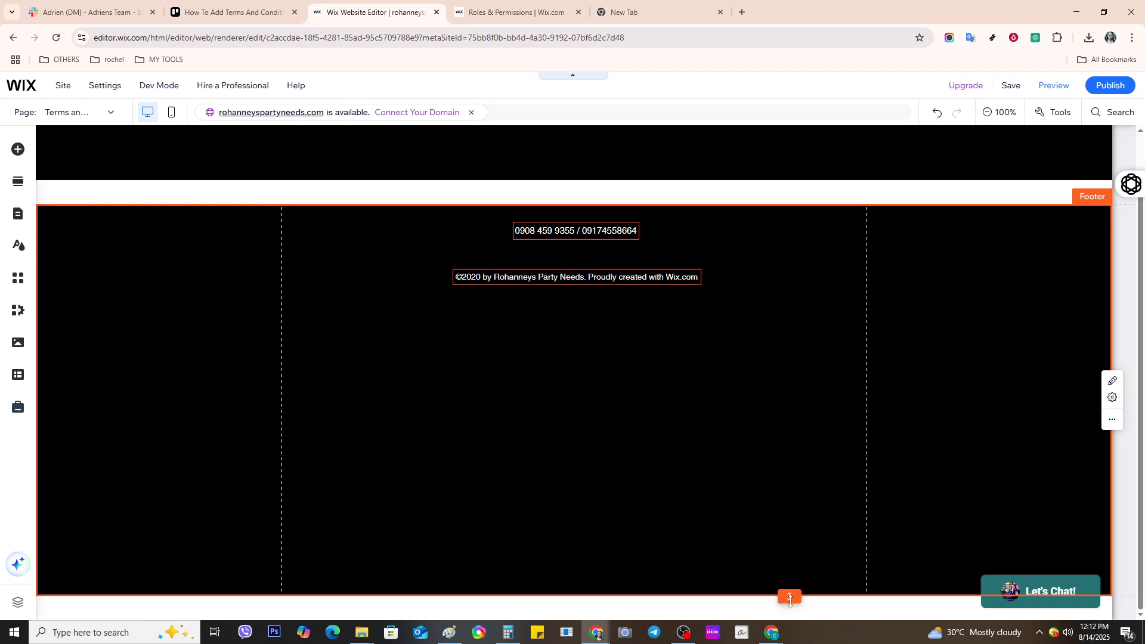
{"action": "left_click_drag", "start_coordinate": [795, 613], "coordinate": [777, 551]}
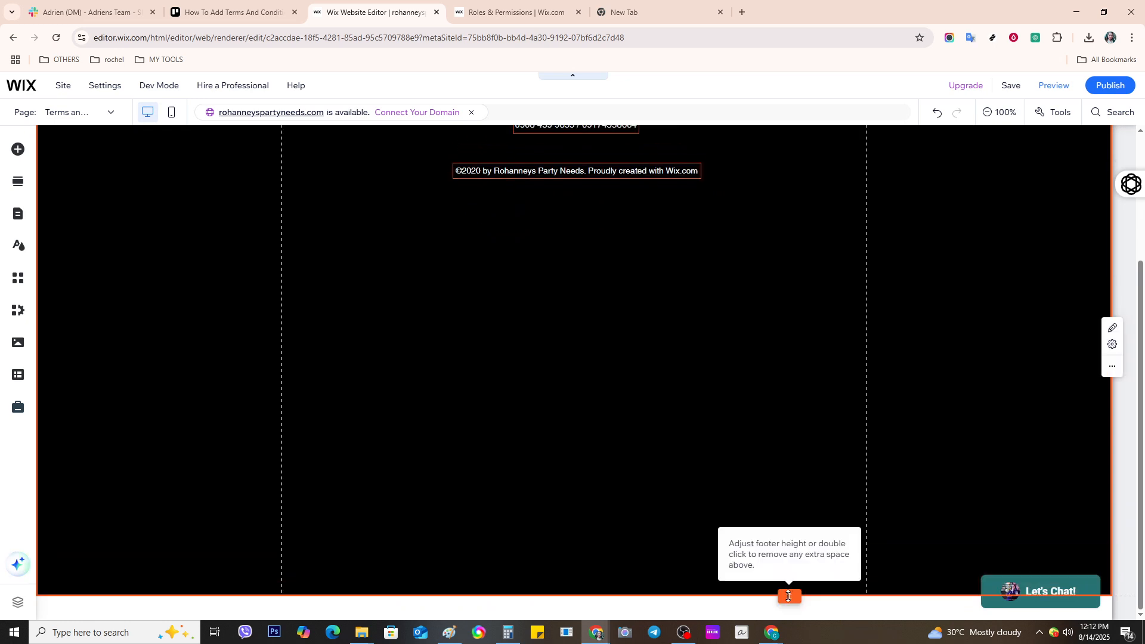
{"action": "left_click_drag", "start_coordinate": [791, 596], "coordinate": [773, 577]}
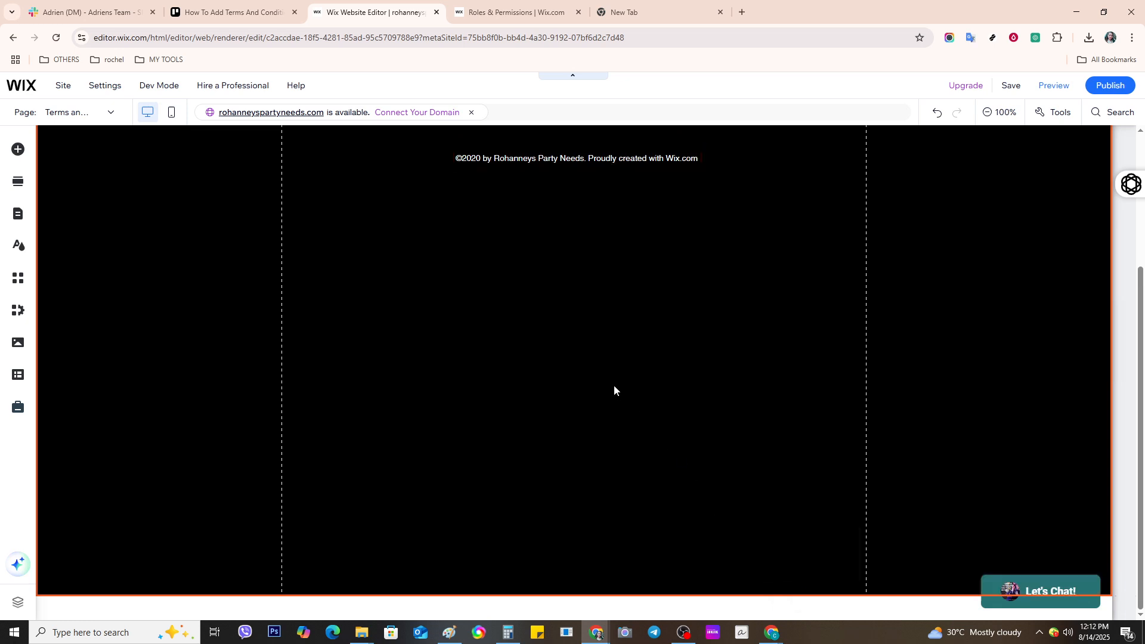
Examine the title and themed text styles available among the text elements.
{"action": "scroll", "coordinate": [607, 386], "scroll_direction": "up", "scroll_amount": 4}
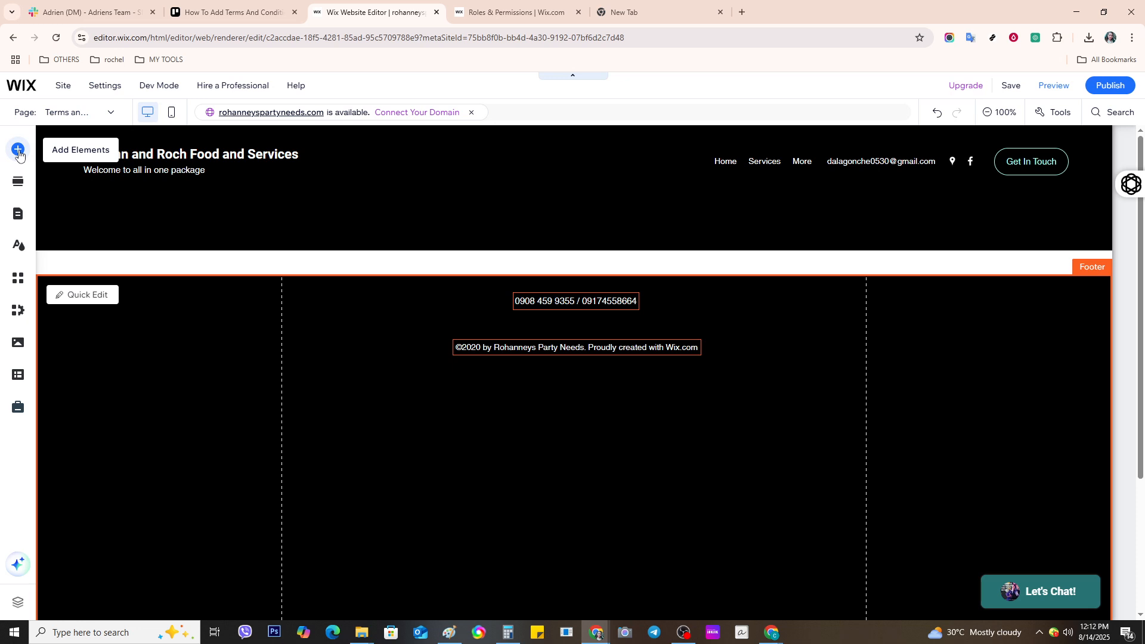
{"action": "left_click", "coordinate": [19, 152]}
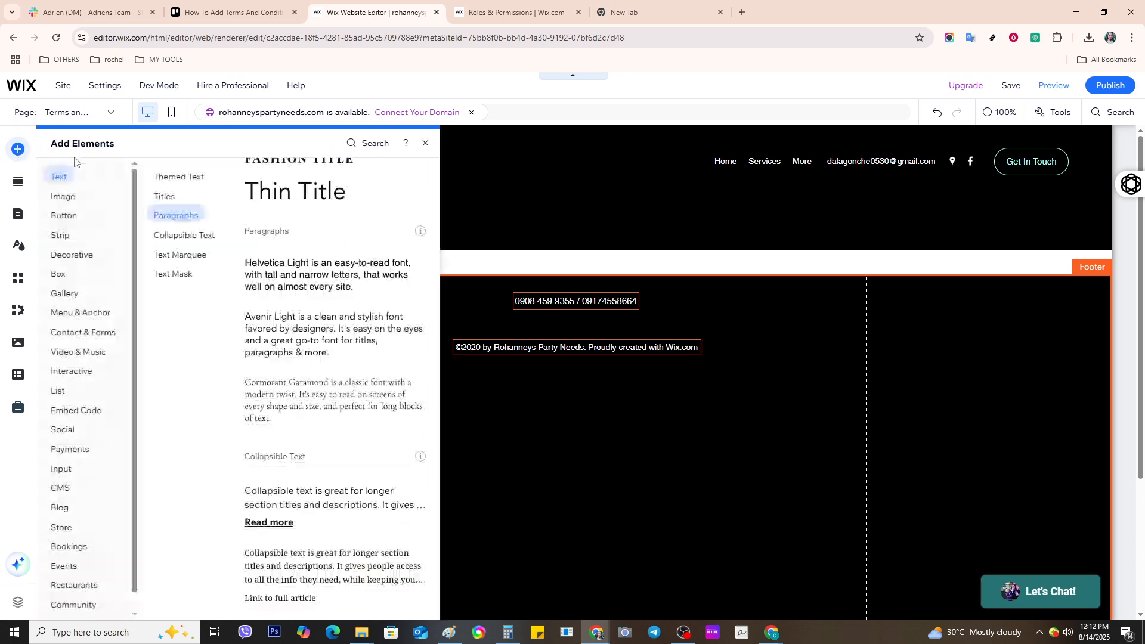
{"action": "left_click", "coordinate": [168, 203]}
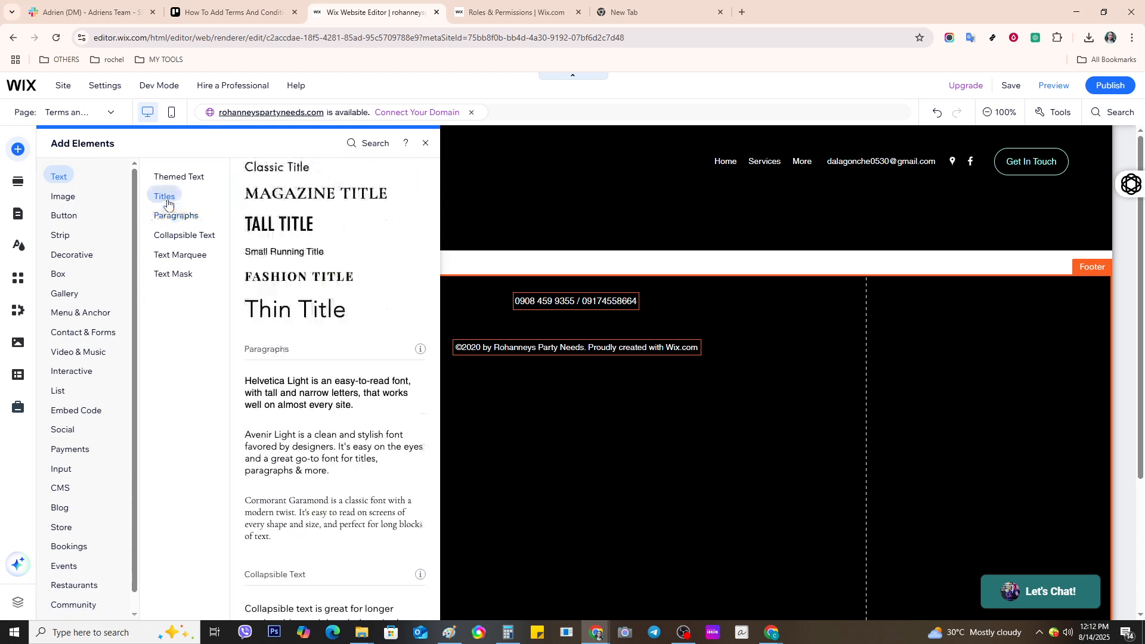
{"action": "left_click", "coordinate": [176, 182]}
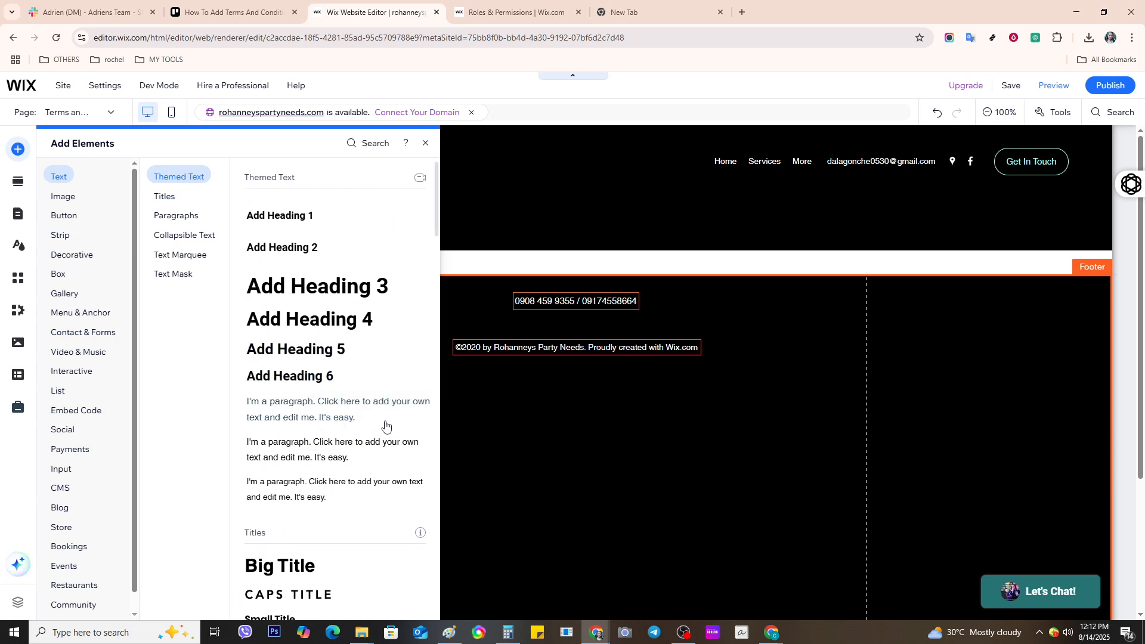
Paste the copied contract terms and conditions text into the page's footer area.
{"action": "left_click", "coordinate": [484, 427]}
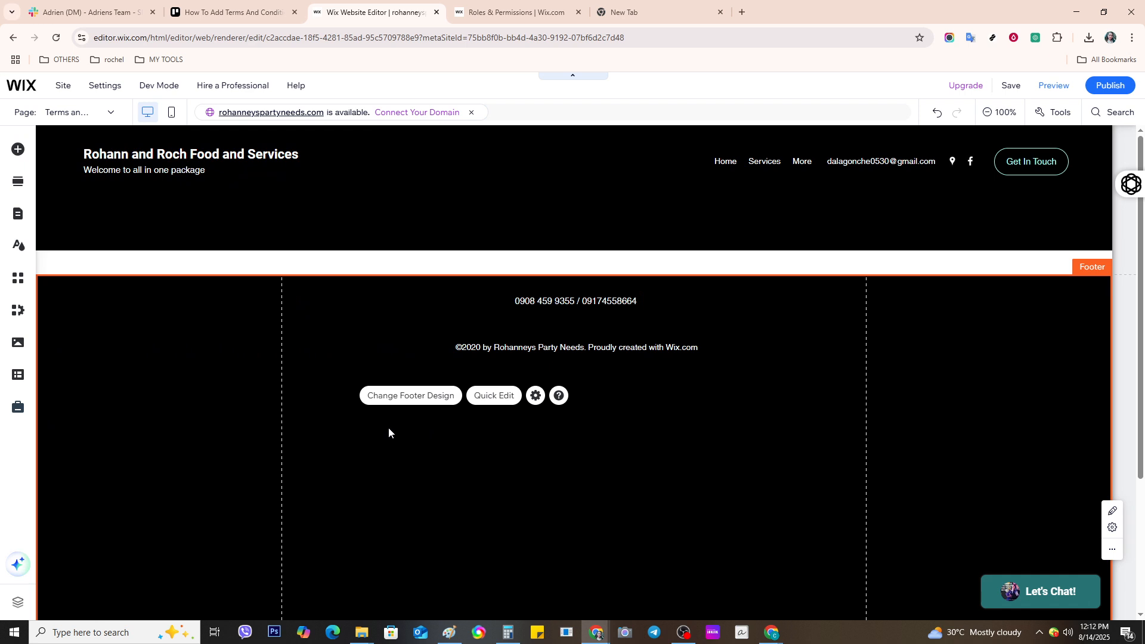
{"action": "key", "text": "ctrl+v"}
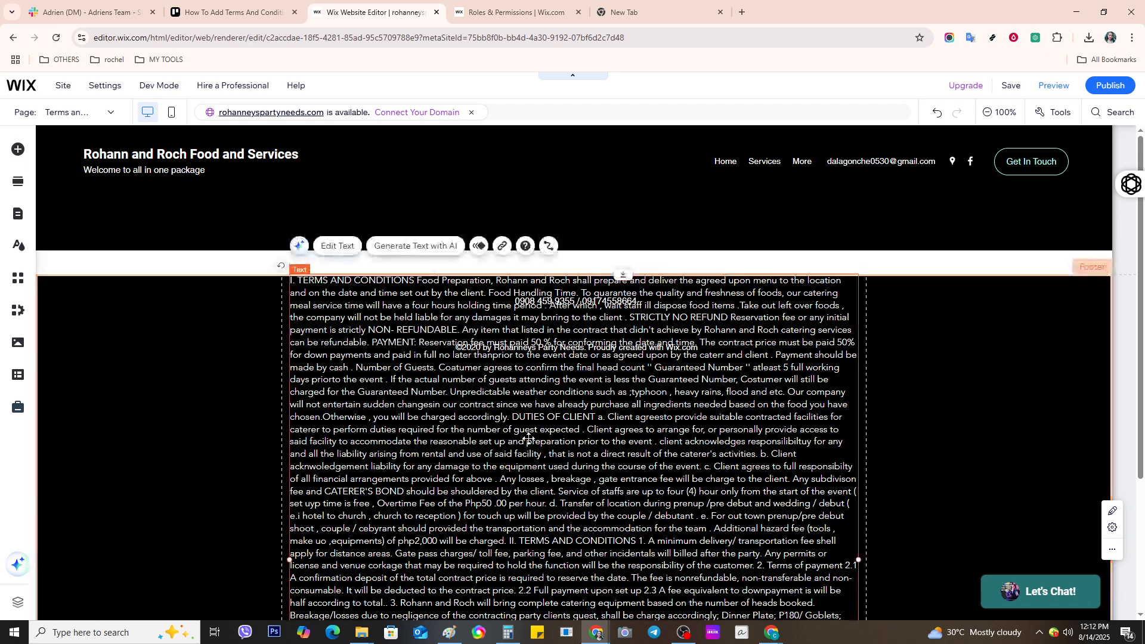
{"action": "scroll", "coordinate": [531, 444], "scroll_direction": "down", "scroll_amount": 2}
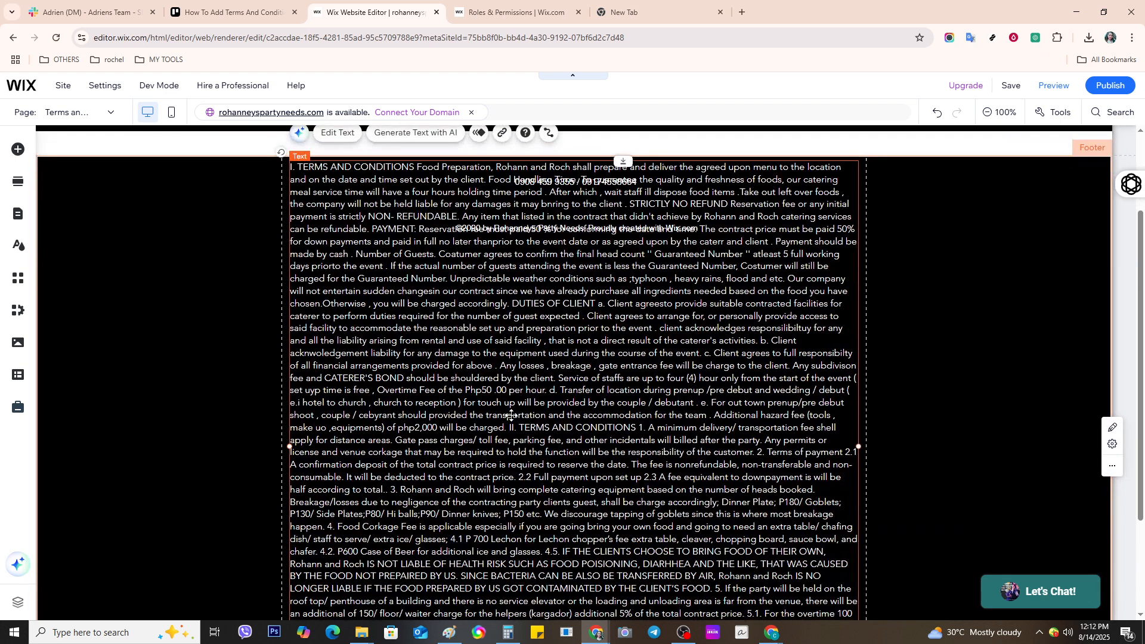
{"action": "scroll", "coordinate": [513, 411], "scroll_direction": "up", "scroll_amount": 2}
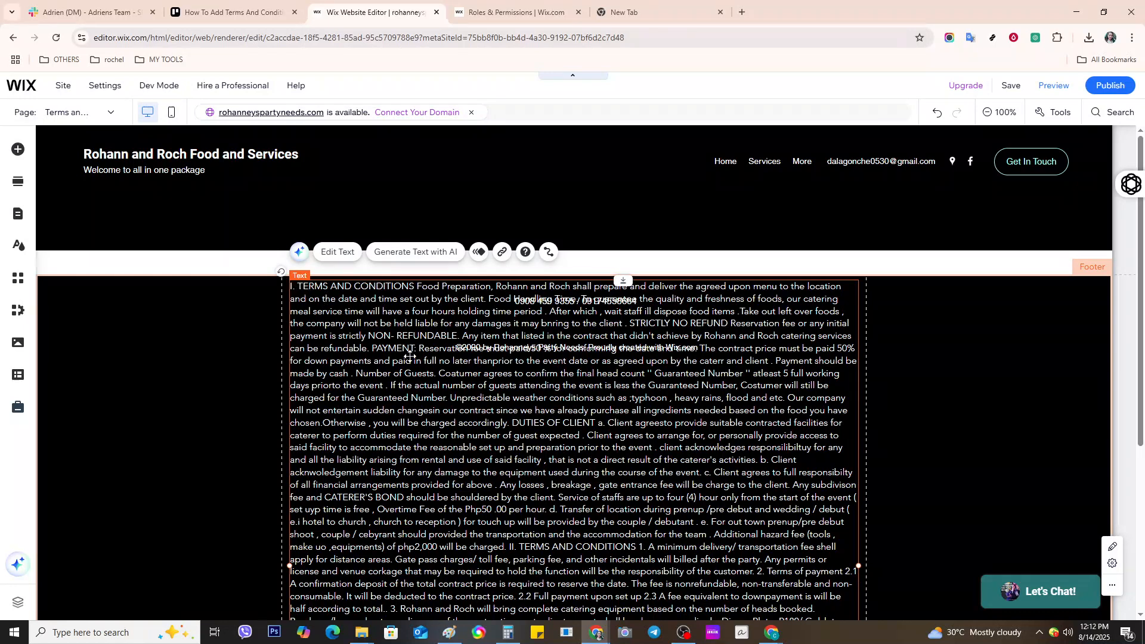
Move the pasted terms text lower in the footer and extend the footer's height to about 1117 px.
{"action": "left_click_drag", "start_coordinate": [422, 371], "coordinate": [427, 468]}
{"action": "scroll", "coordinate": [537, 442], "scroll_direction": "down", "scroll_amount": 5}
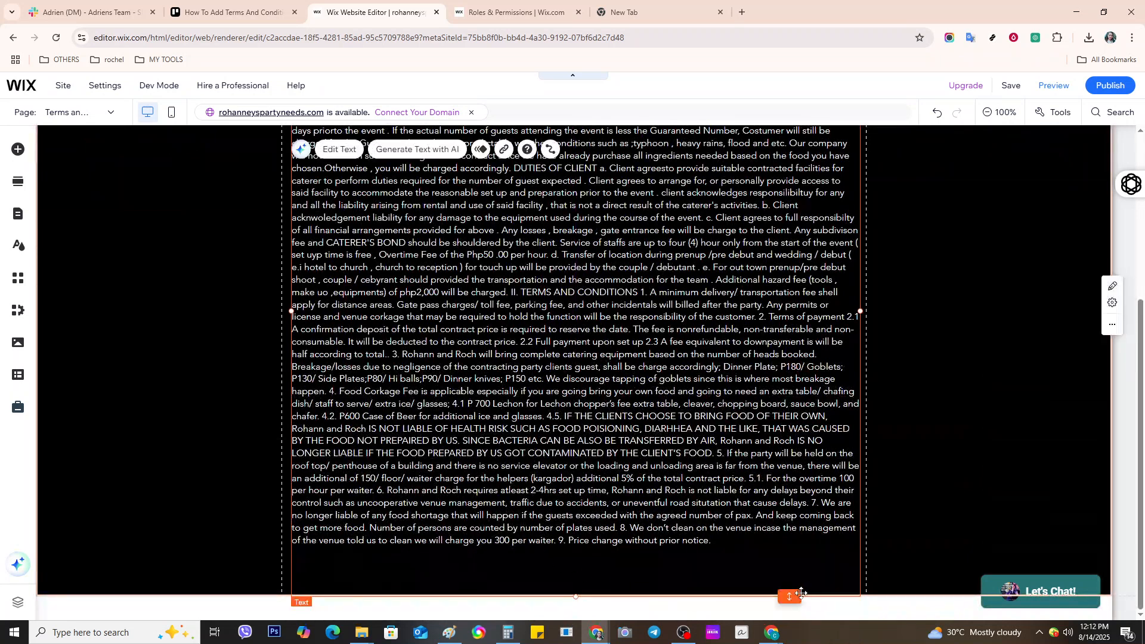
{"action": "left_click_drag", "start_coordinate": [791, 597], "coordinate": [792, 634]}
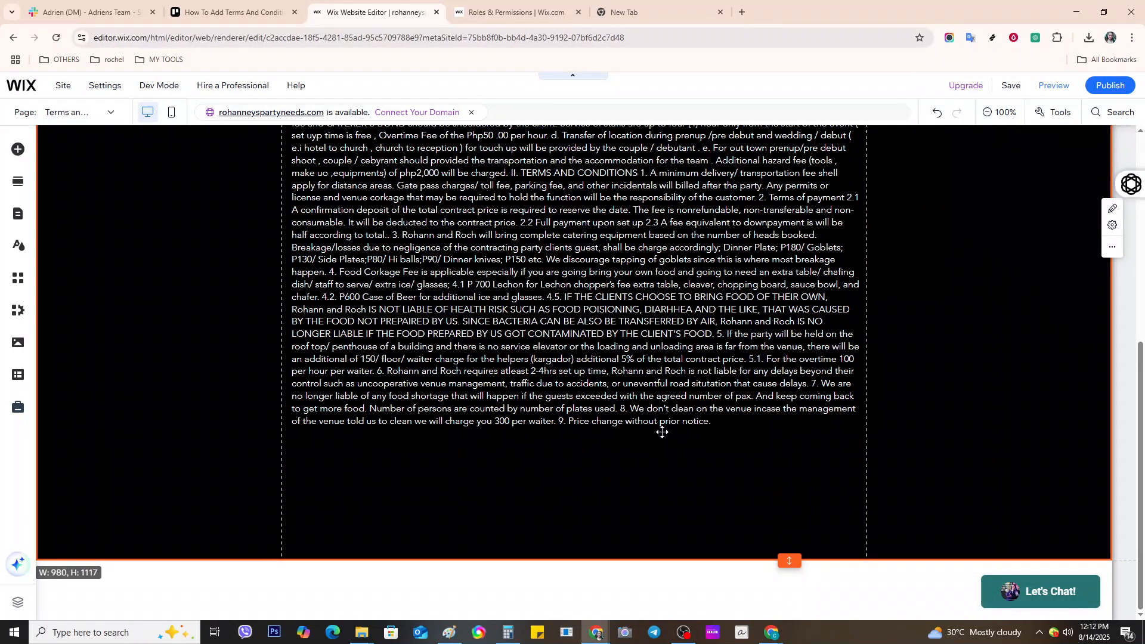
Reposition the terms text block further down within the extended footer.
{"action": "scroll", "coordinate": [584, 327], "scroll_direction": "up", "scroll_amount": 1}
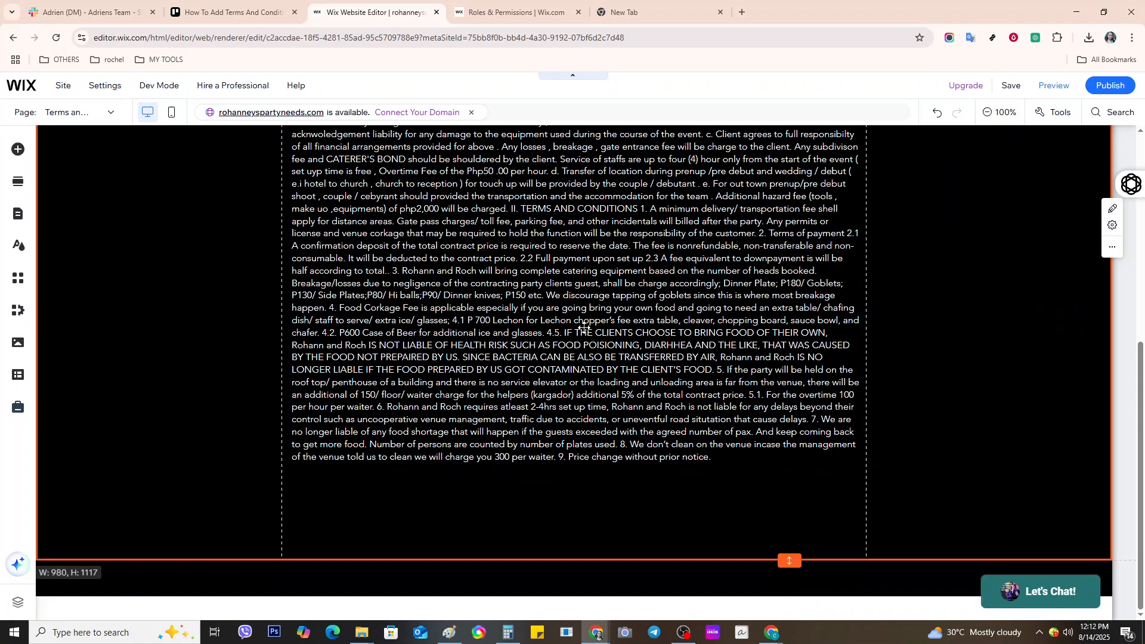
{"action": "left_click", "coordinate": [583, 328]}
{"action": "left_click_drag", "start_coordinate": [560, 289], "coordinate": [558, 437]}
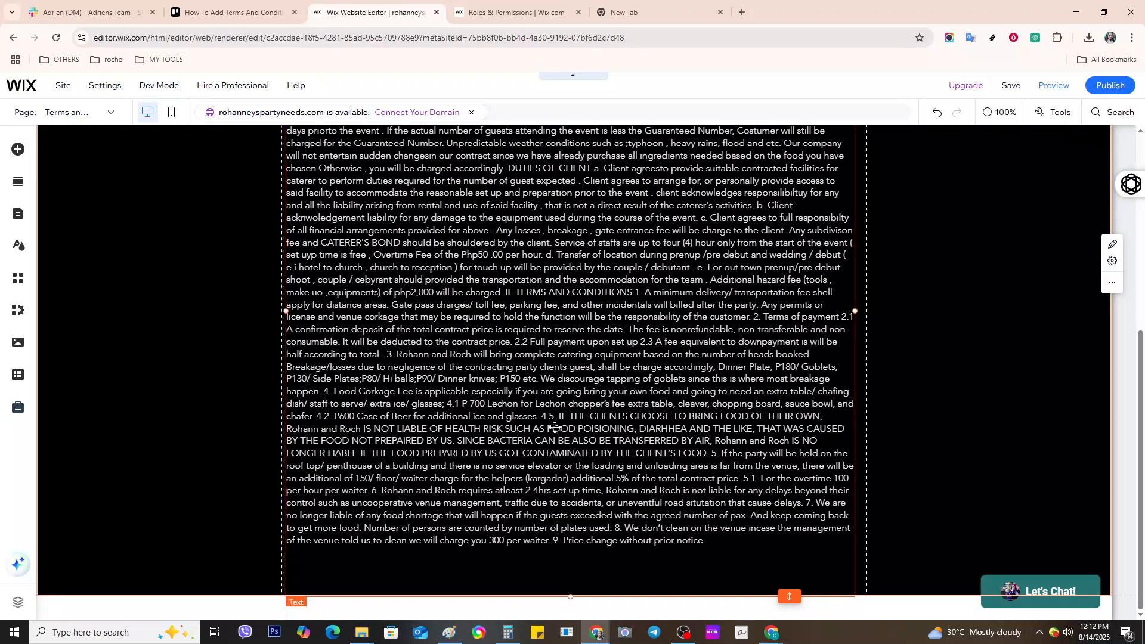